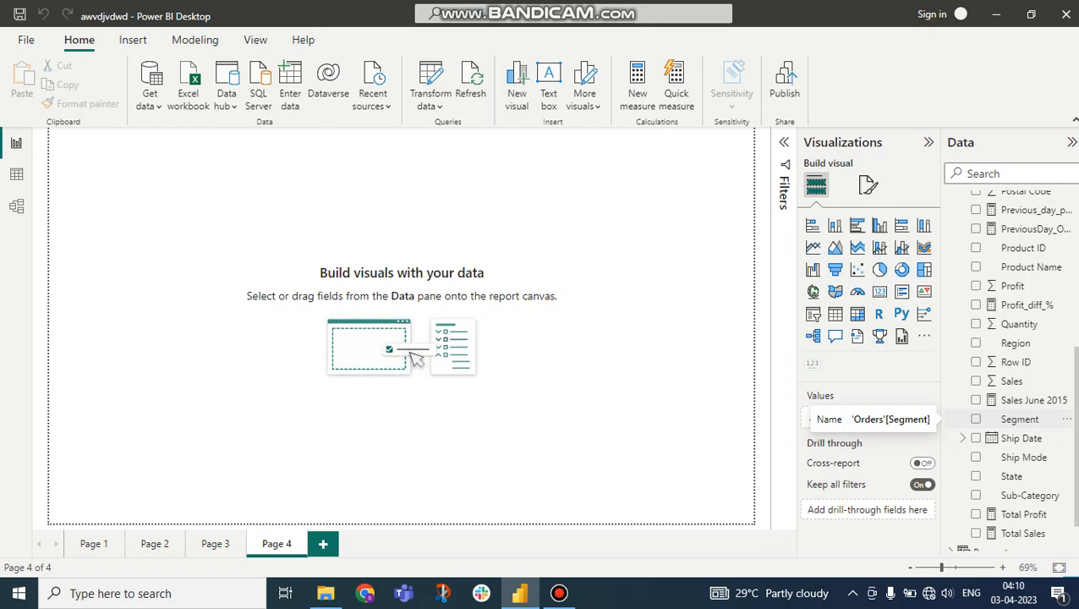
{"action": "scroll", "coordinate": [1028, 419], "scroll_direction": "up", "scroll_amount": 5}
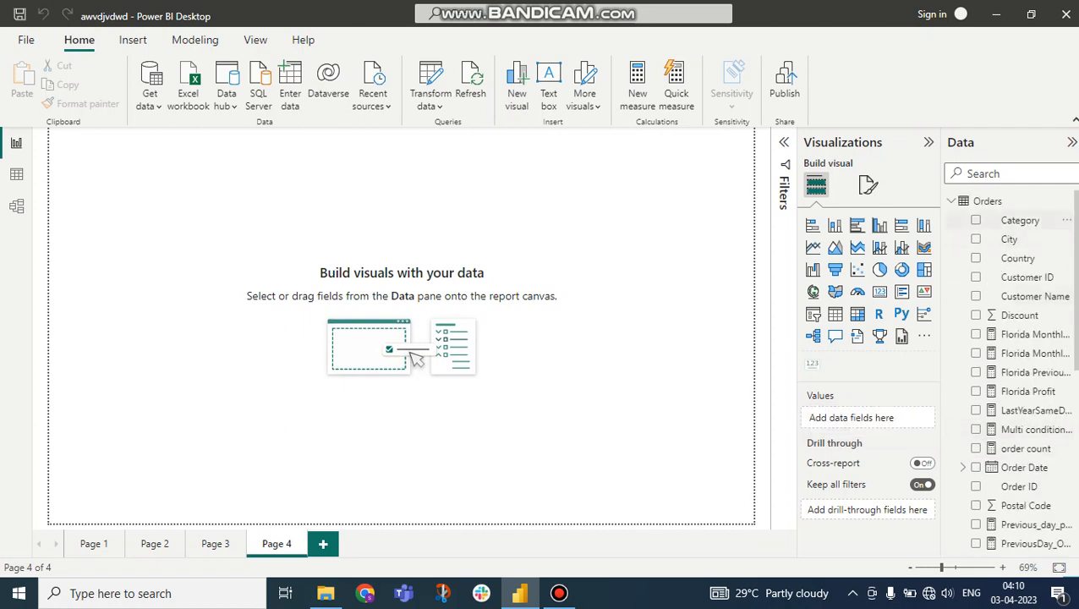
{"action": "left_click", "coordinate": [997, 202]}
{"action": "right_click", "coordinate": [997, 202]}
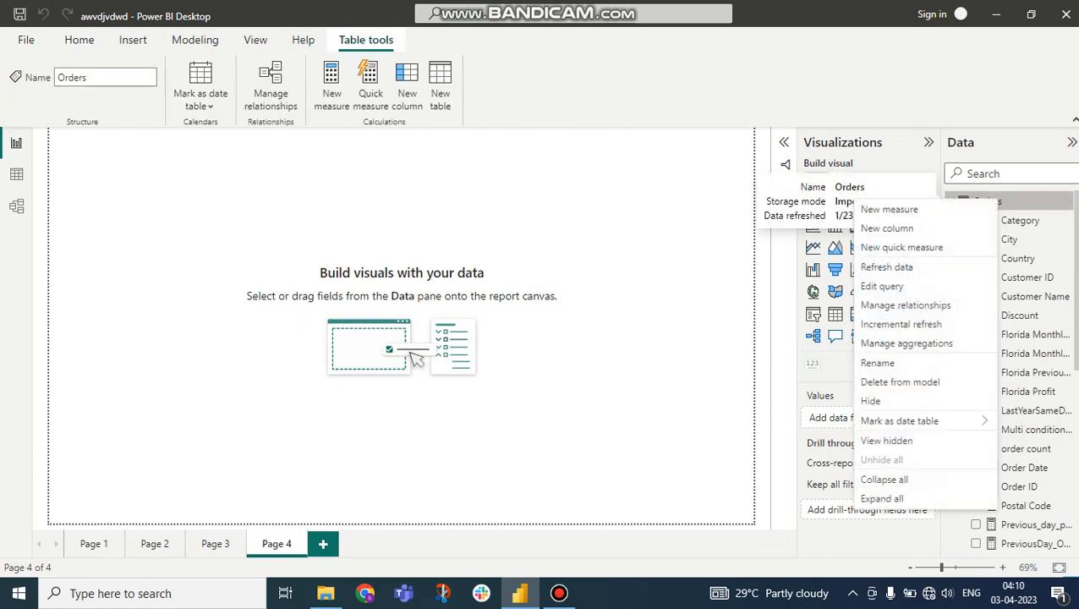
{"action": "key", "text": "Escape"}
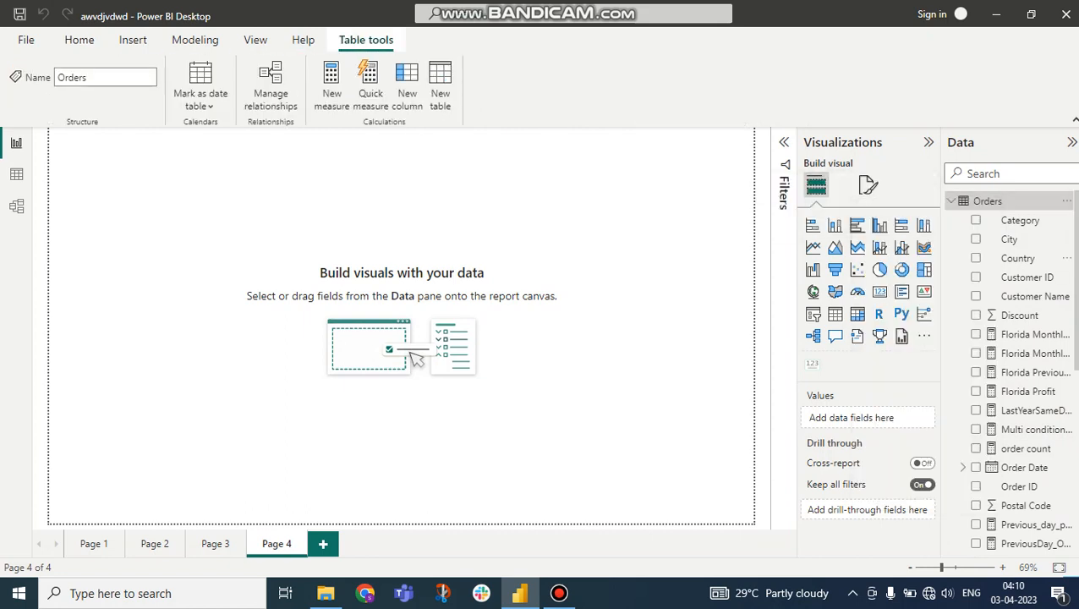
{"action": "left_click", "coordinate": [951, 202]}
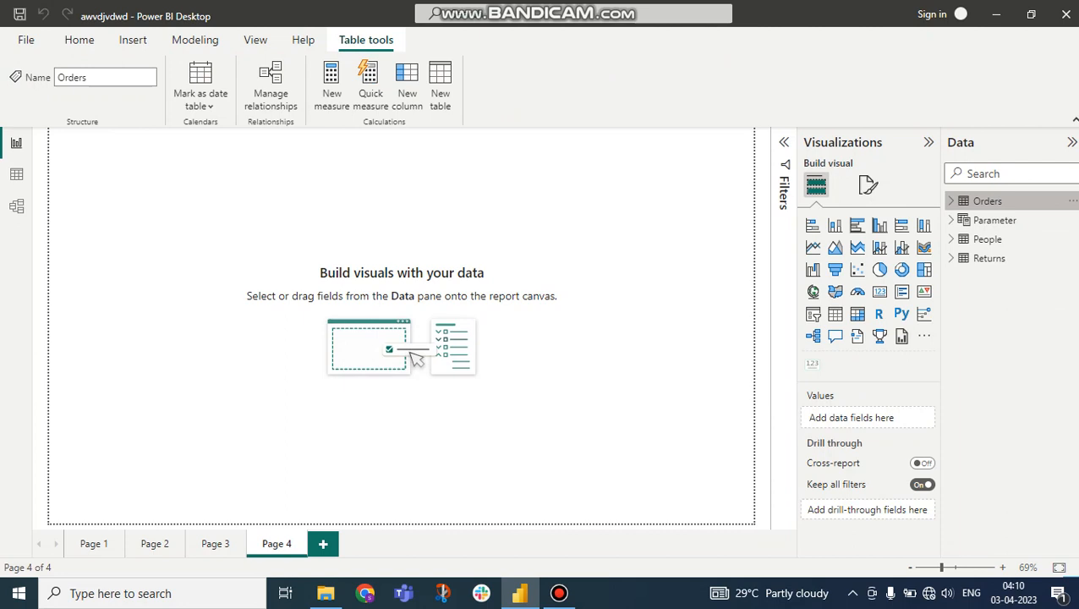
{"action": "left_click", "coordinate": [952, 201]}
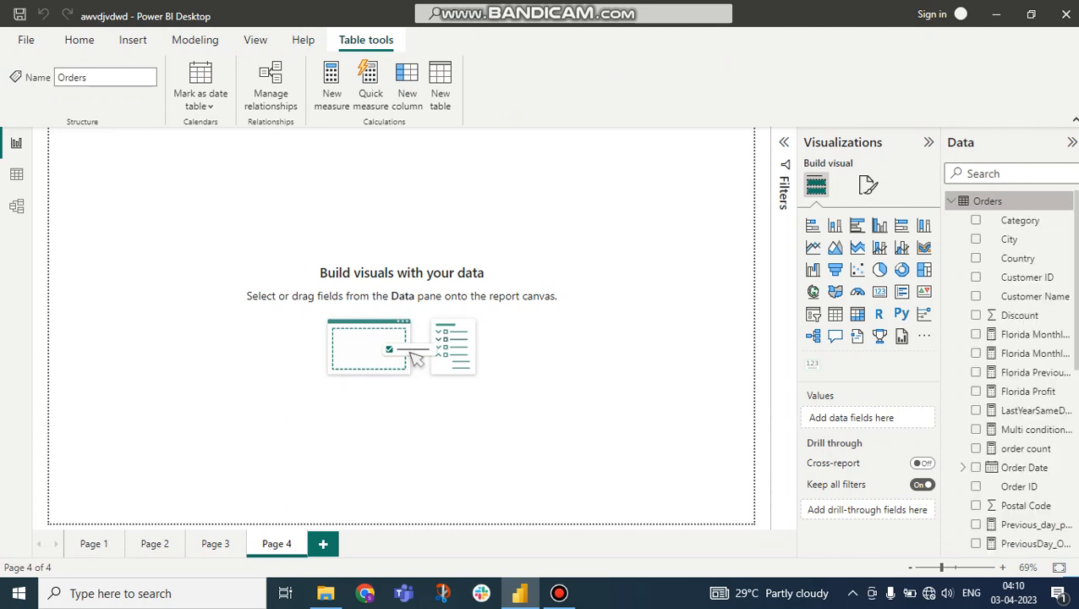
- Create a measure in the Orders table with the formula Today = TODAY()
{"action": "right_click", "coordinate": [989, 202]}
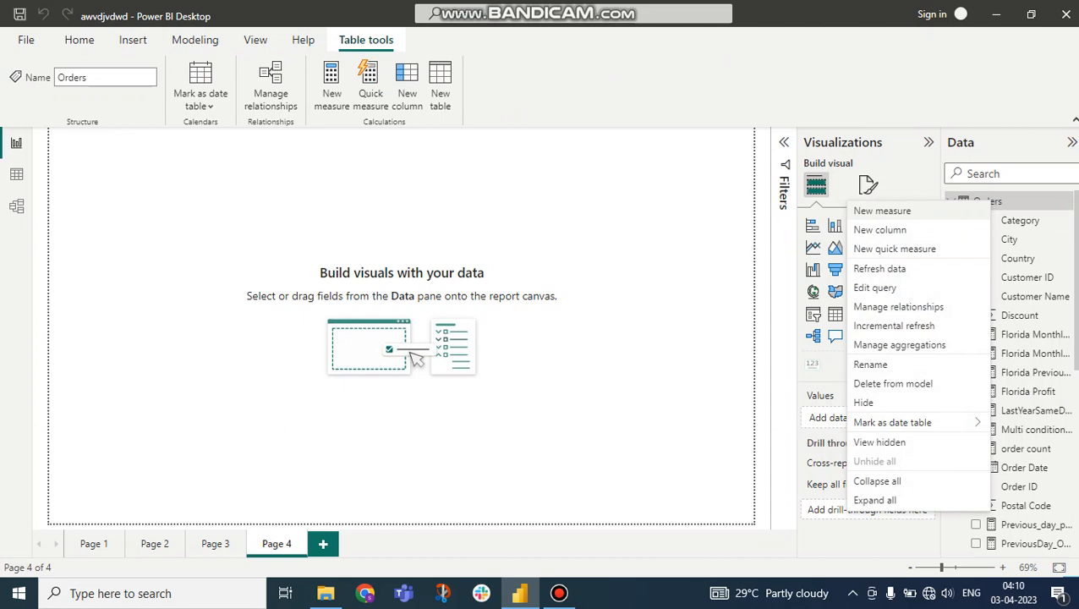
{"action": "left_click", "coordinate": [882, 211]}
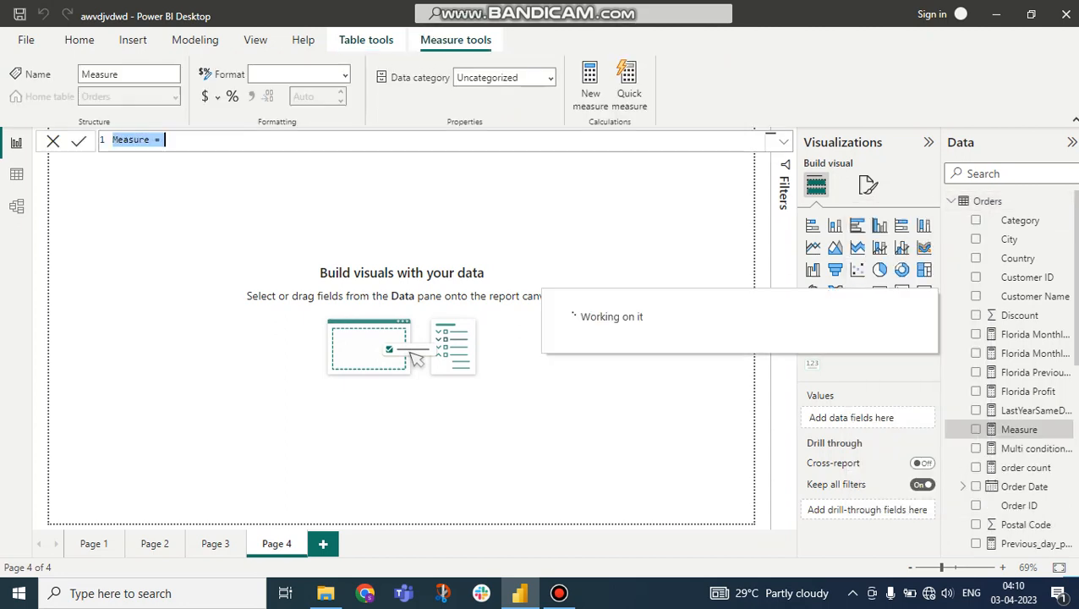
{"action": "key", "text": "BackSpace"}
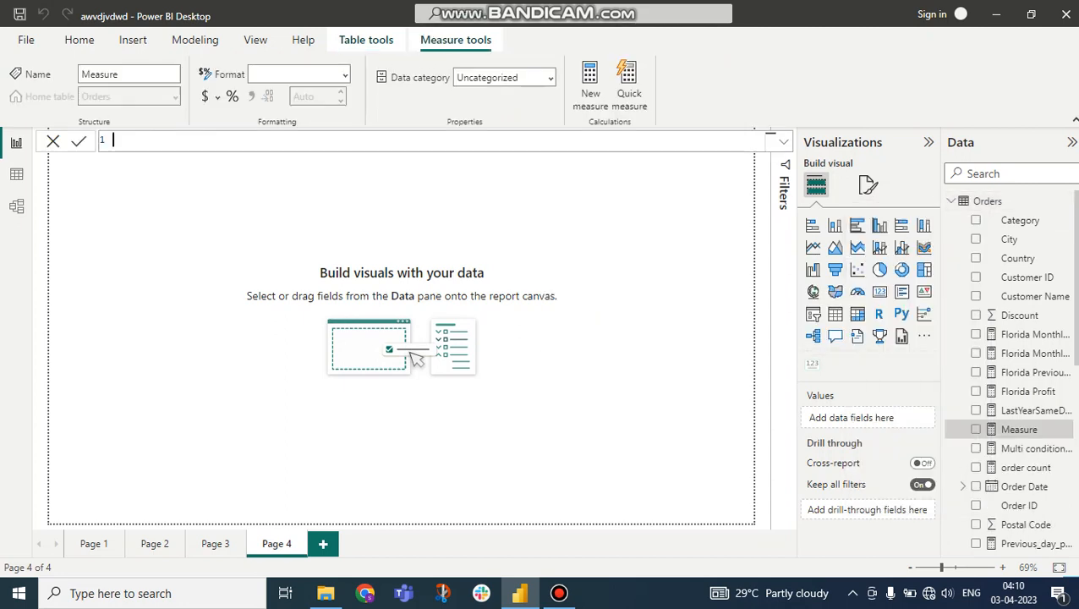
{"action": "type", "text": "To"}
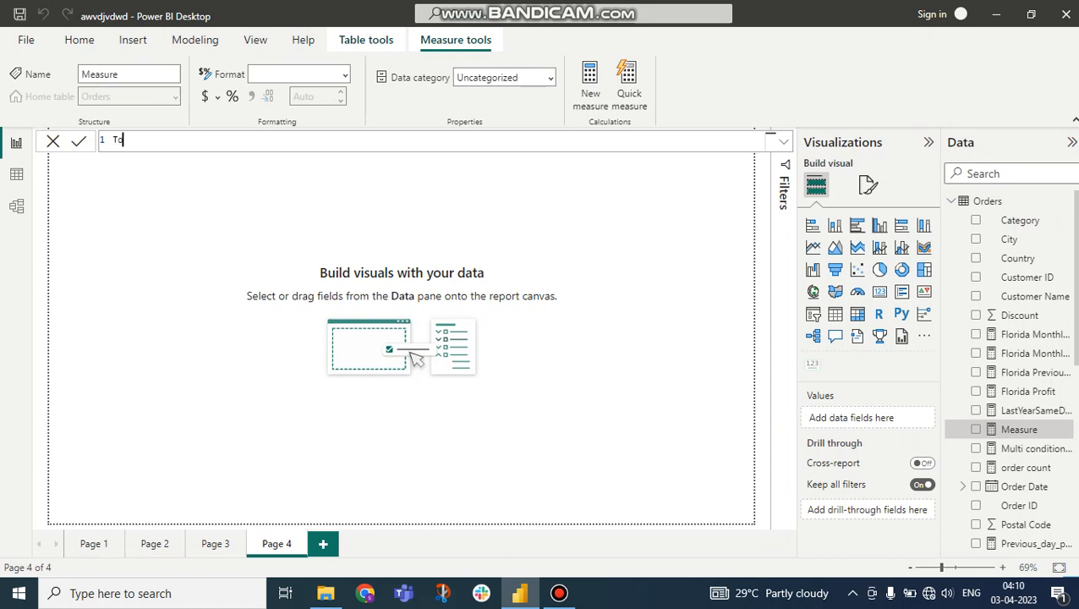
{"action": "type", "text": "day = today()"}
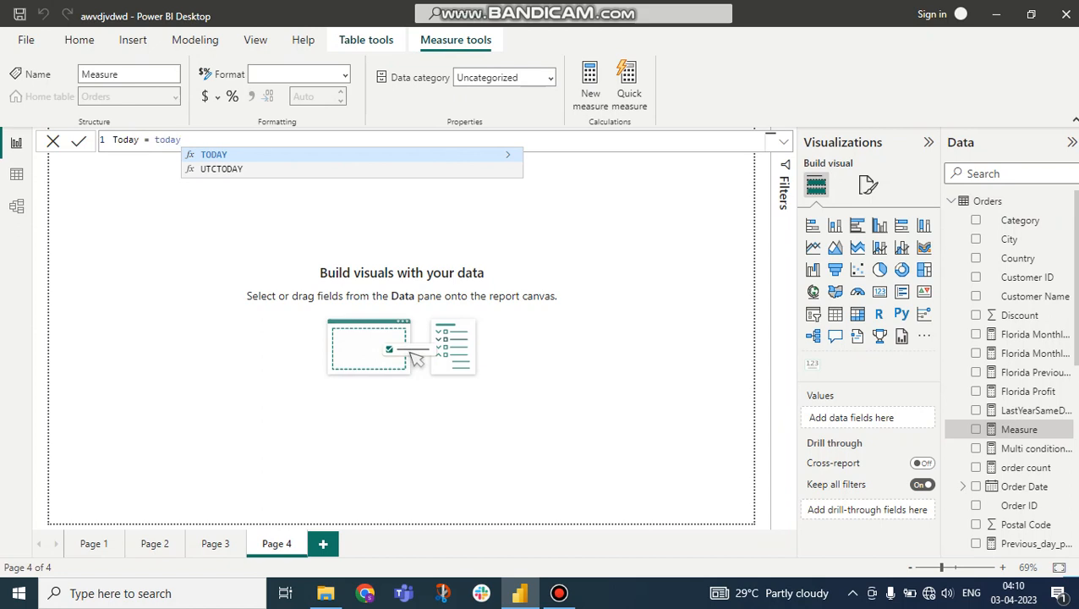
{"action": "key", "text": "Return"}
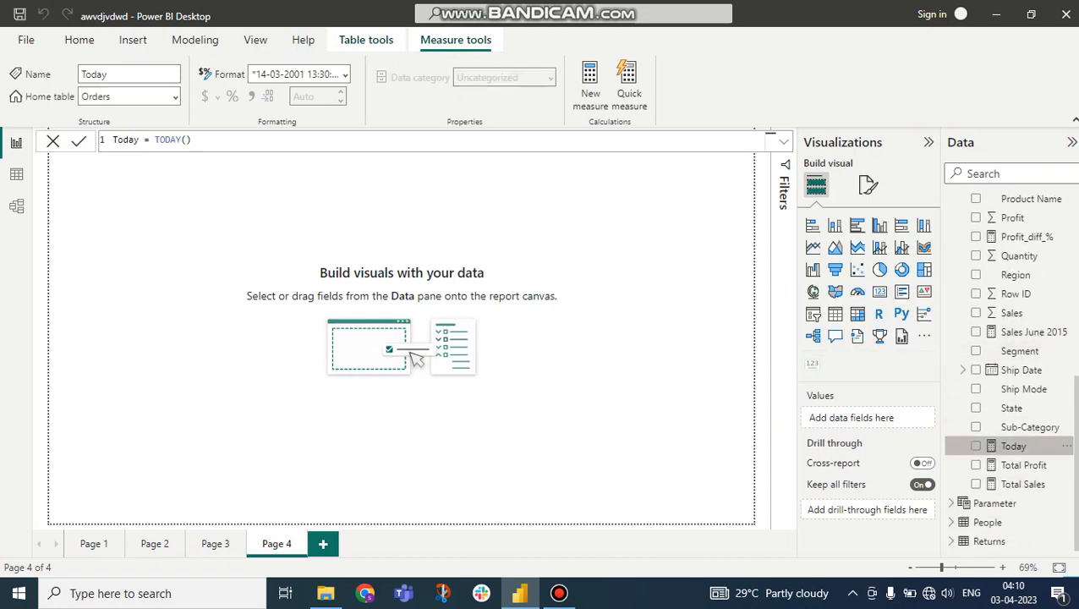
- Show the Today measure in a card visual, move it toward the middle of the page and widen it to about three times its width
{"action": "left_click", "coordinate": [977, 446]}
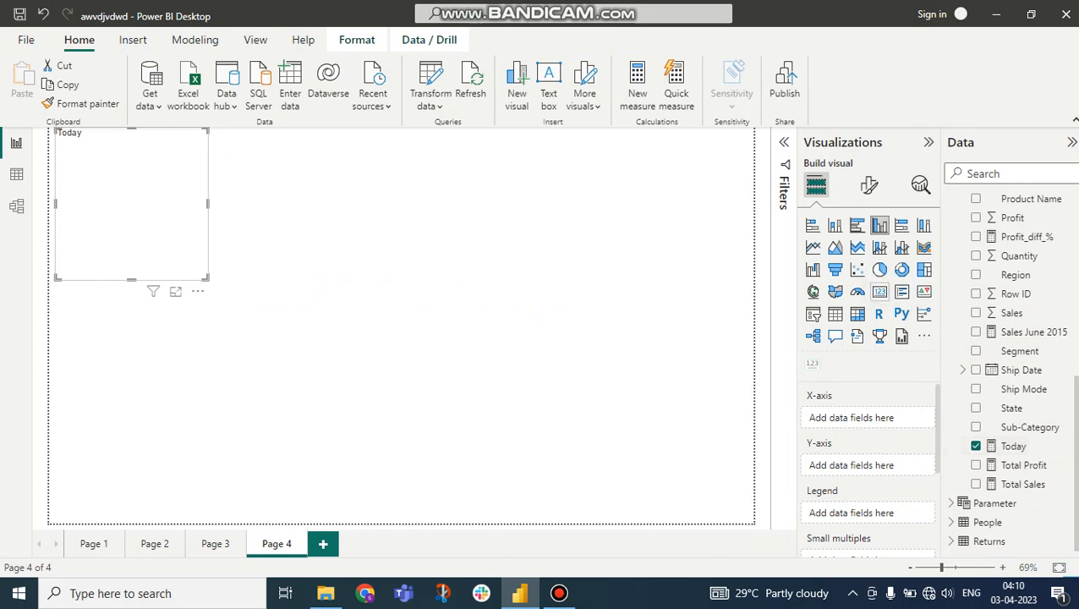
{"action": "left_click", "coordinate": [879, 291]}
{"action": "left_click_drag", "start_coordinate": [131, 203], "coordinate": [273, 351]}
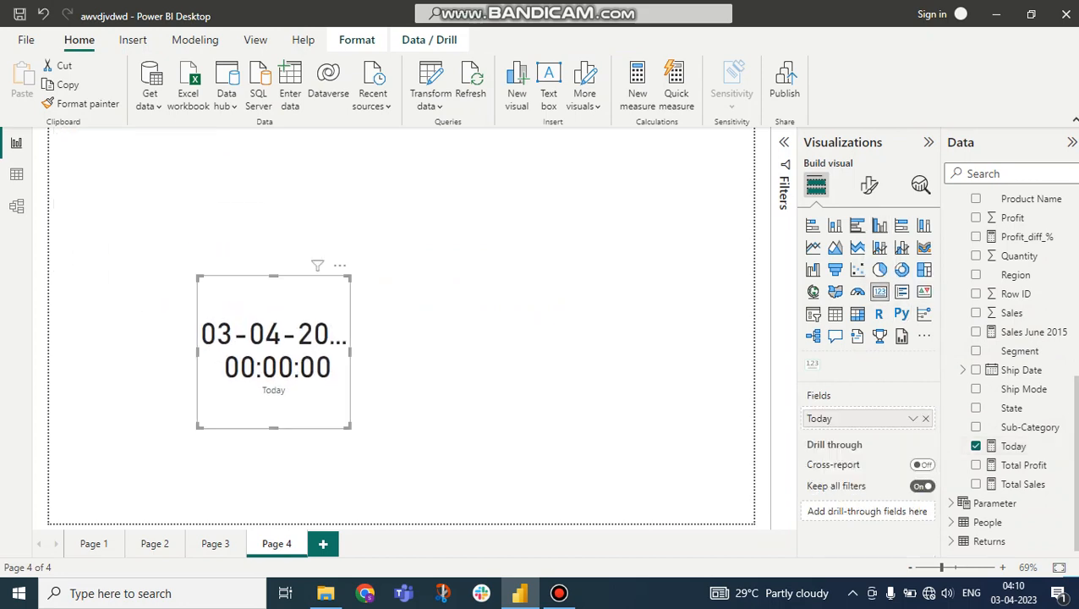
{"action": "left_click_drag", "start_coordinate": [351, 351], "coordinate": [648, 351]}
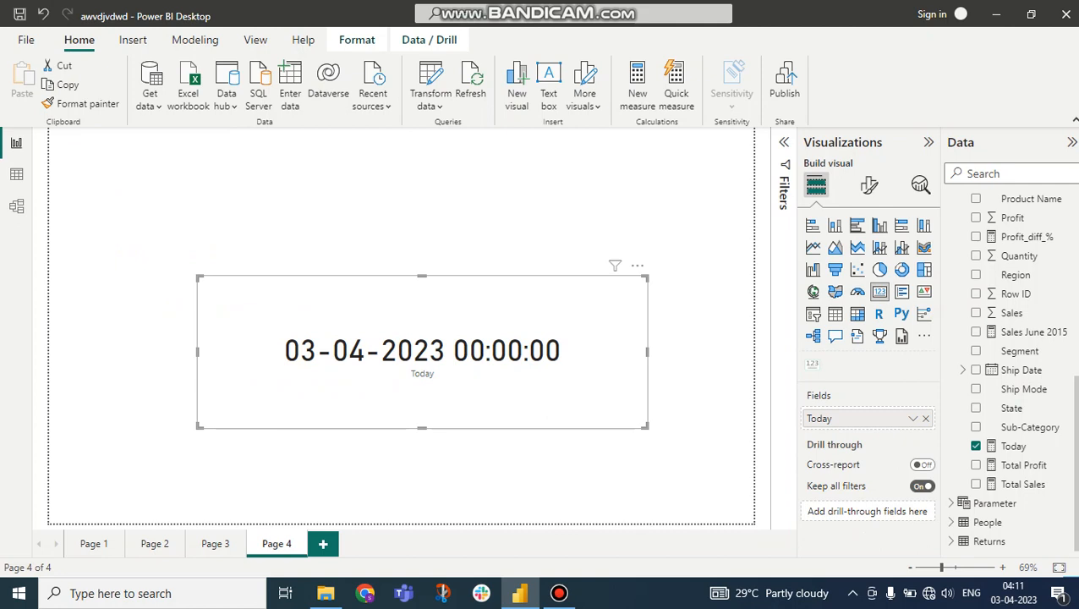
{"action": "left_click", "coordinate": [701, 242]}
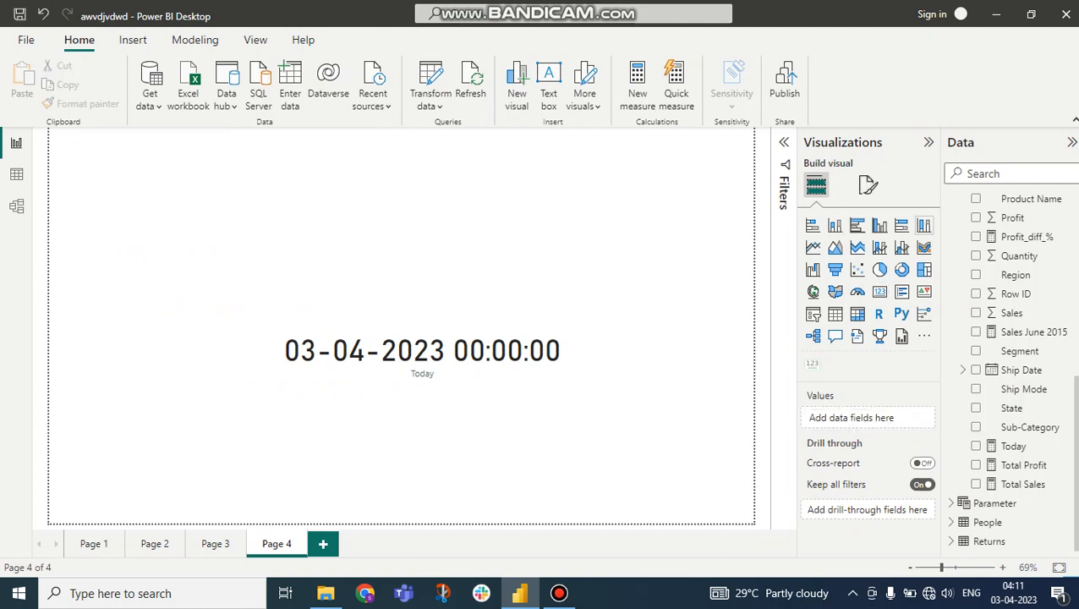
- Add a second measure to the Orders table named SamedatePY and begin its formula with the DATE function
{"action": "scroll", "coordinate": [1028, 239], "scroll_direction": "up", "scroll_amount": 5}
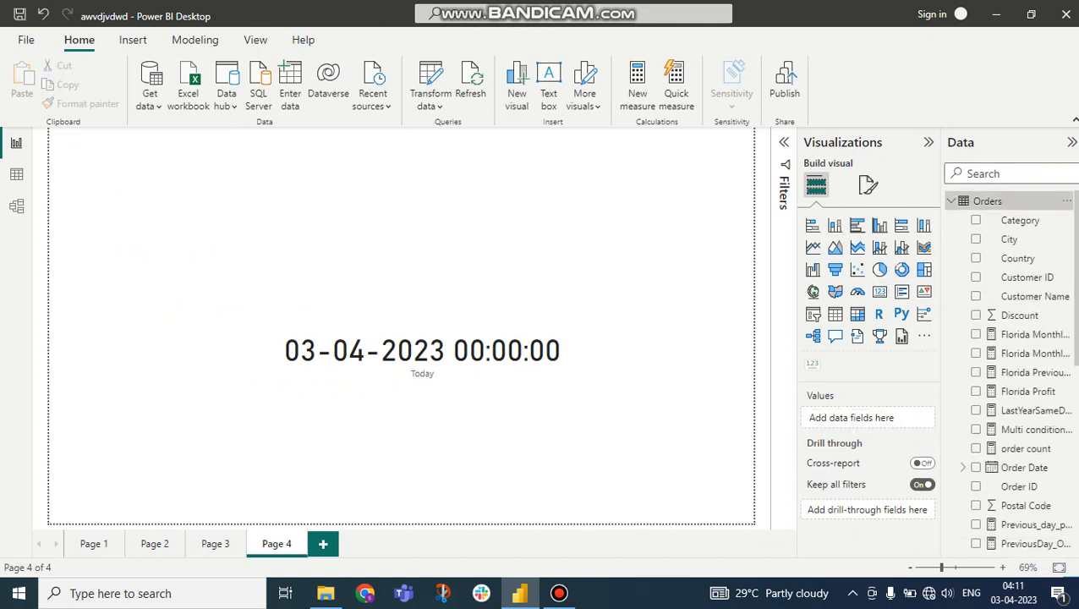
{"action": "left_click", "coordinate": [986, 201]}
{"action": "right_click", "coordinate": [982, 203]}
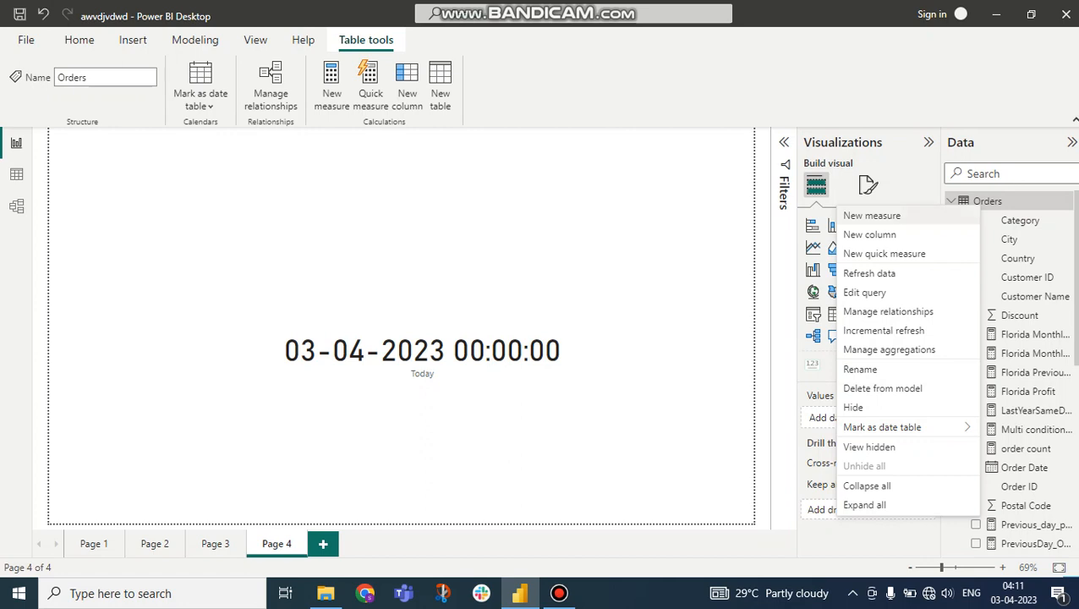
{"action": "left_click", "coordinate": [872, 216]}
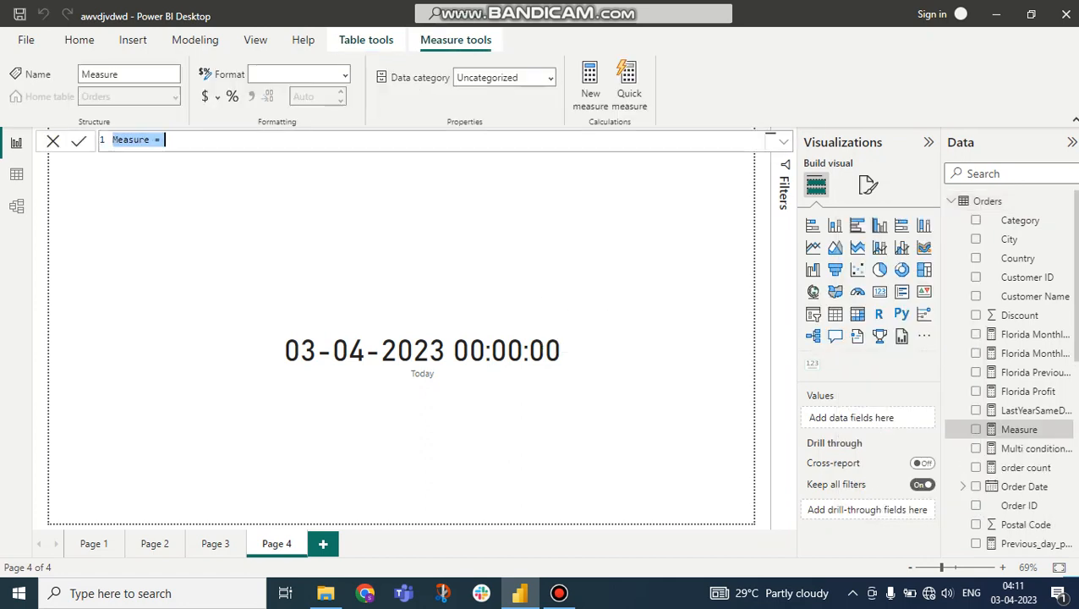
{"action": "key", "text": "BackSpace"}
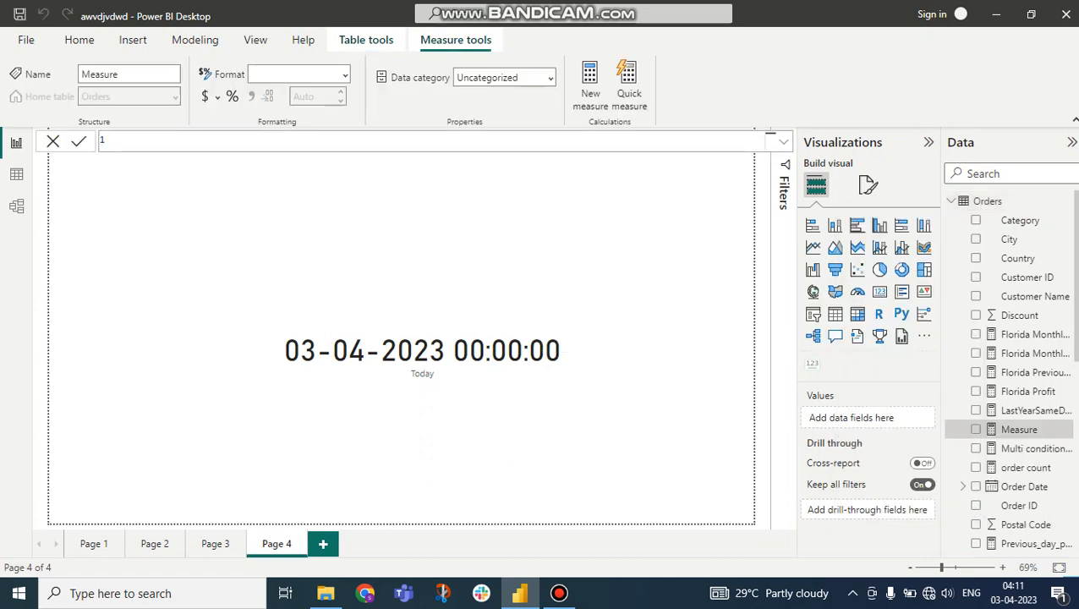
{"action": "type", "text": "SA"}
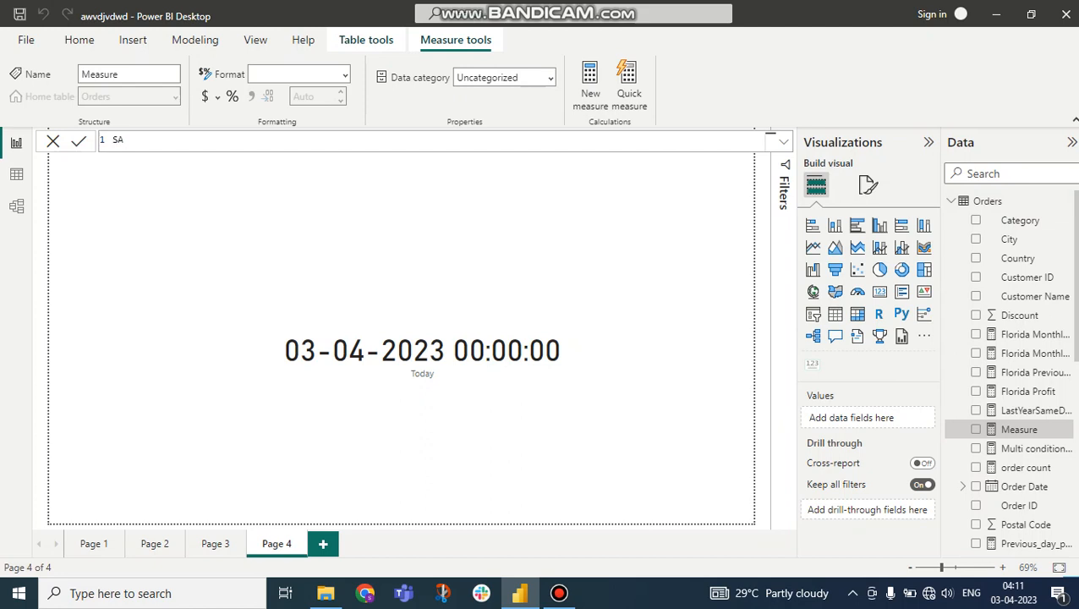
{"action": "key", "text": "BackSpace"}
{"action": "type", "text": "amedatePY = DAT"}
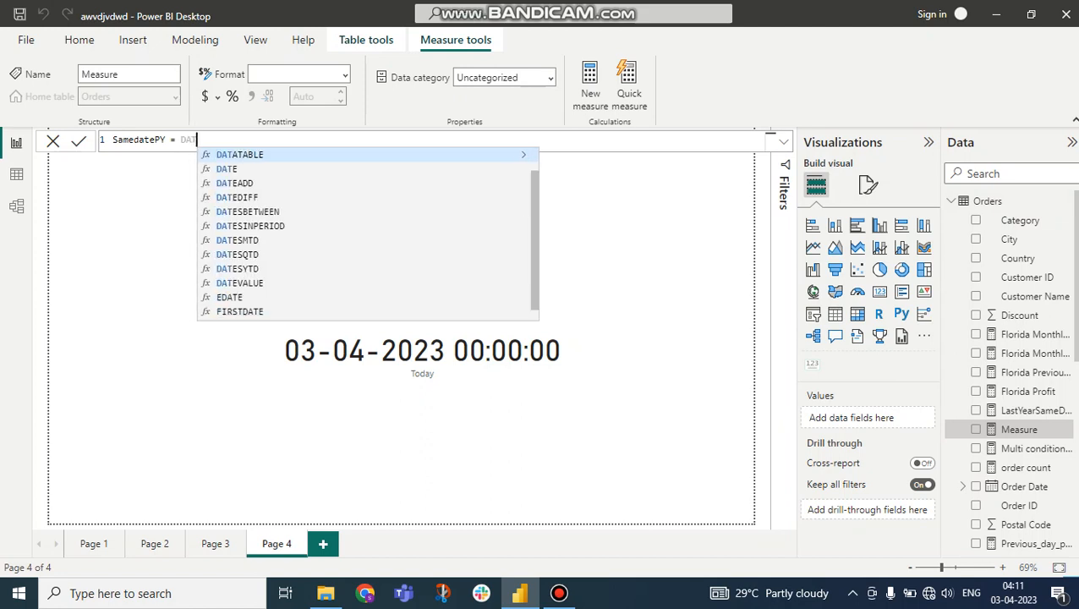
{"action": "type", "text": "E("}
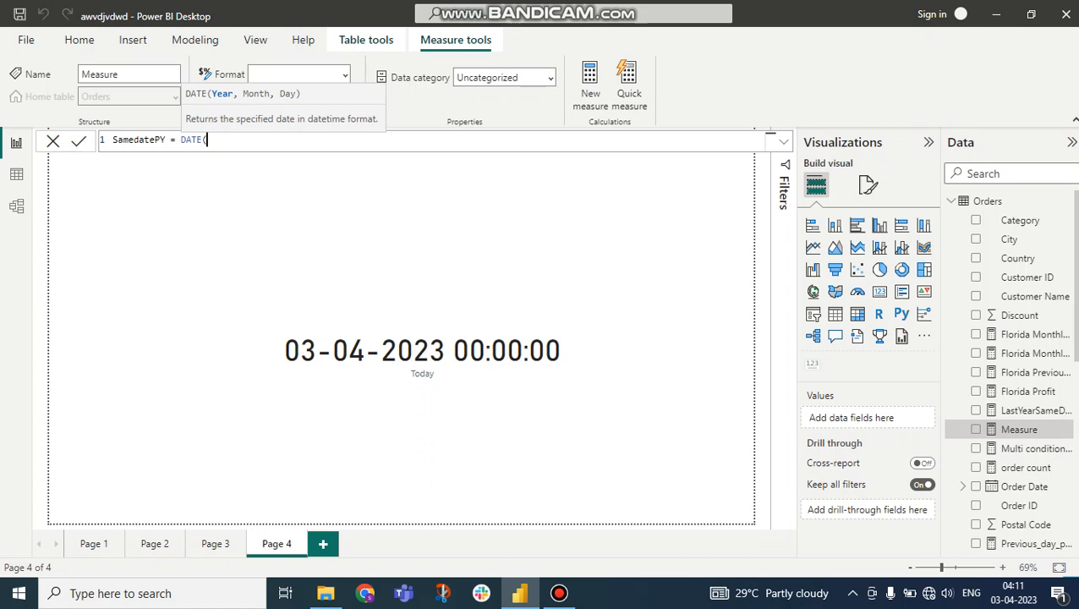
- Enter YEAR(NOW())-1 as the year argument of the DATE function in SamedatePY
{"action": "type", "text": "YE"}
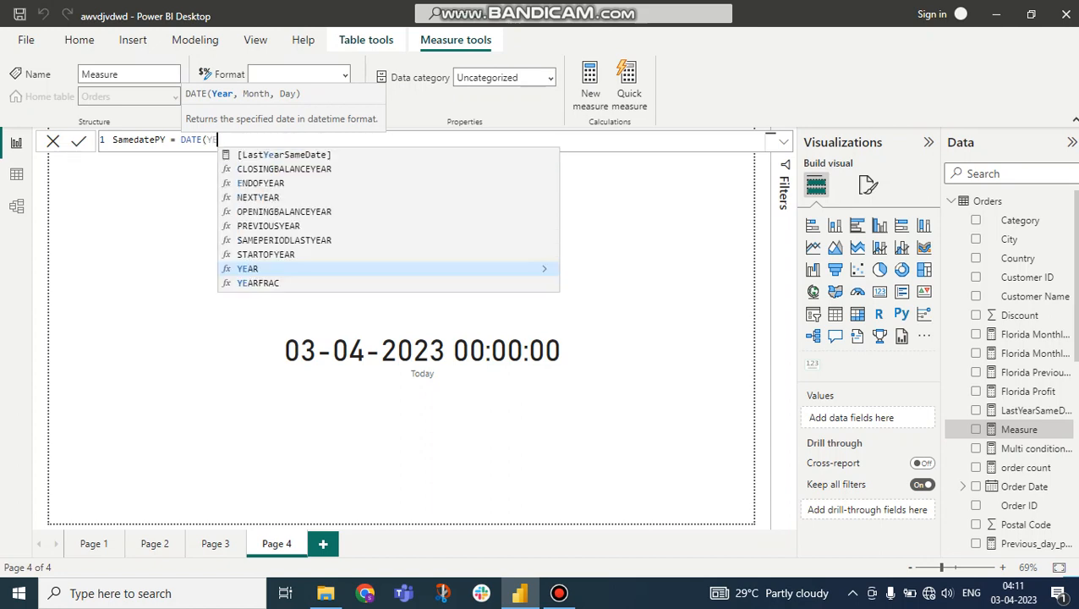
{"action": "type", "text": "AR("}
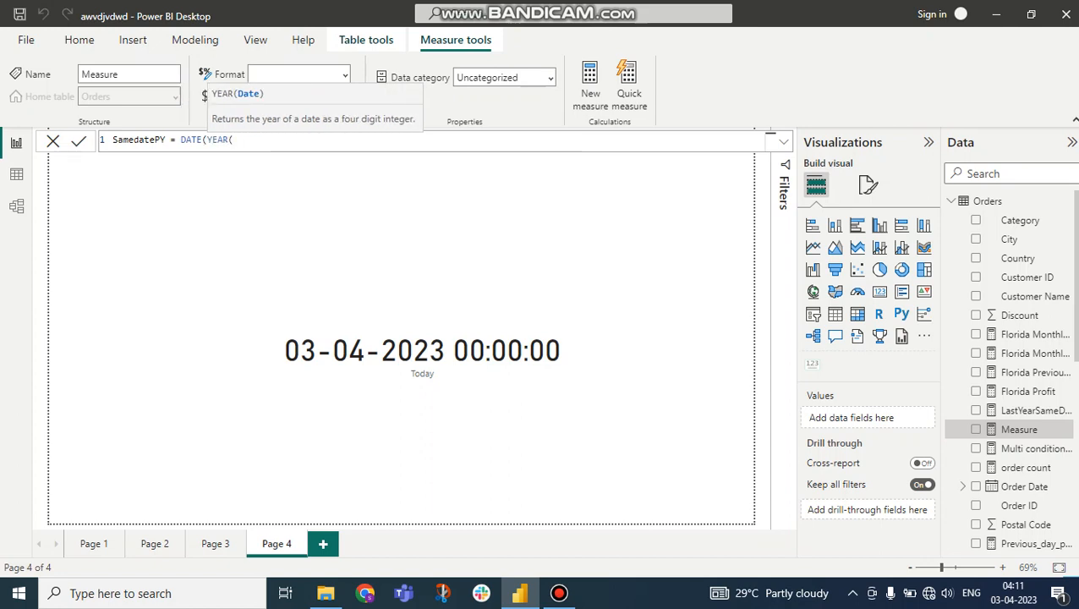
{"action": "type", "text": "N"}
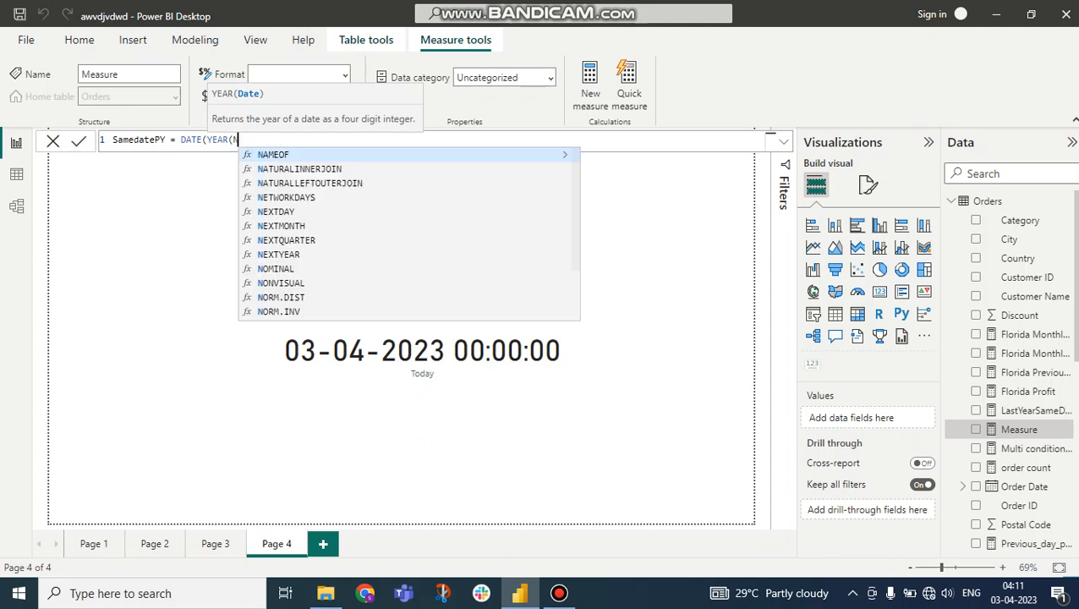
{"action": "type", "text": "OW()"}
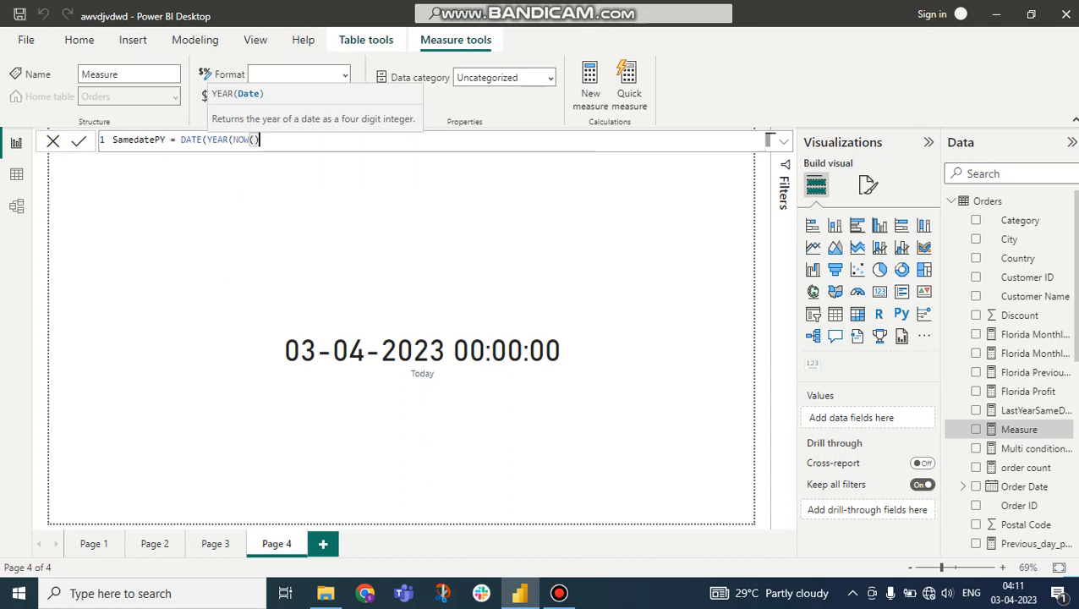
{"action": "double_click", "coordinate": [223, 141]}
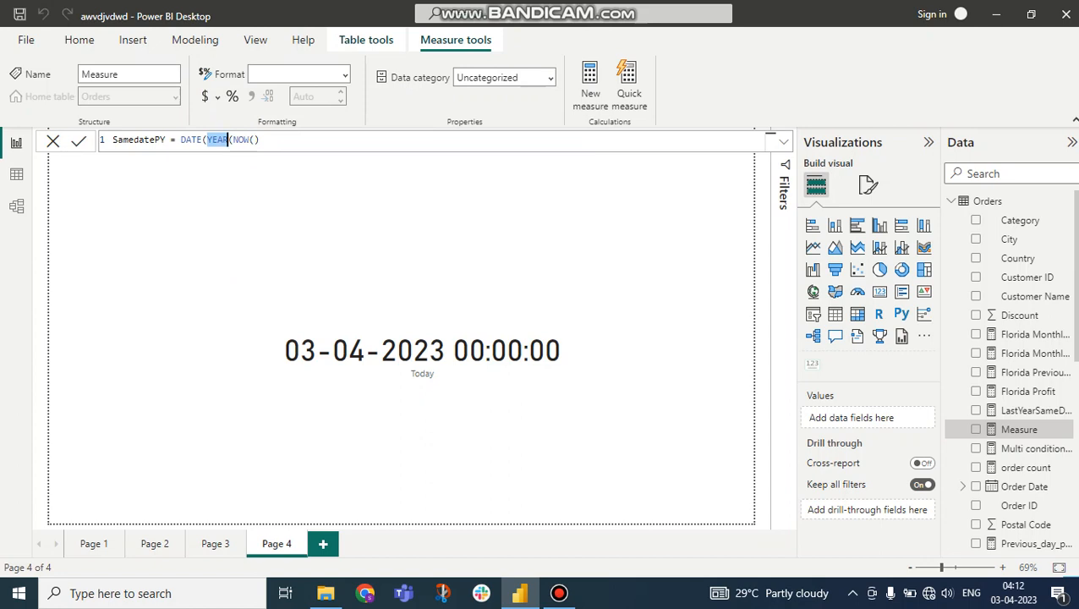
{"action": "left_click_drag", "start_coordinate": [259, 140], "coordinate": [207, 139]}
{"action": "left_click", "coordinate": [259, 139]}
{"action": "type", "text": ")-1"}
{"action": "type", "text": ","}
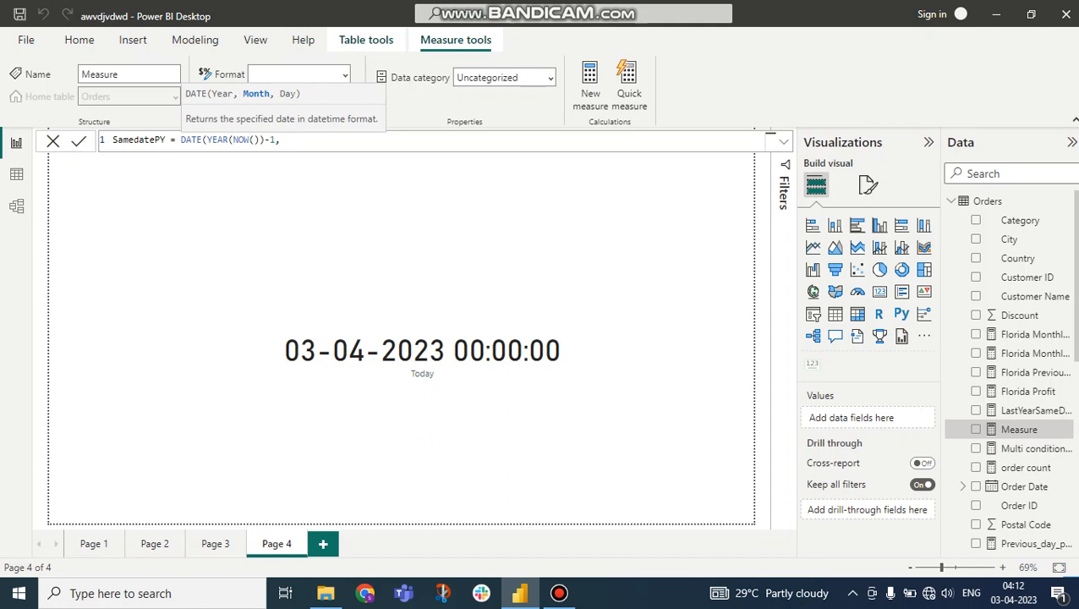
- Enter MONTH(NOW()) as the month argument of the DATE function in SamedatePY
{"action": "type", "text": "MONTH"}
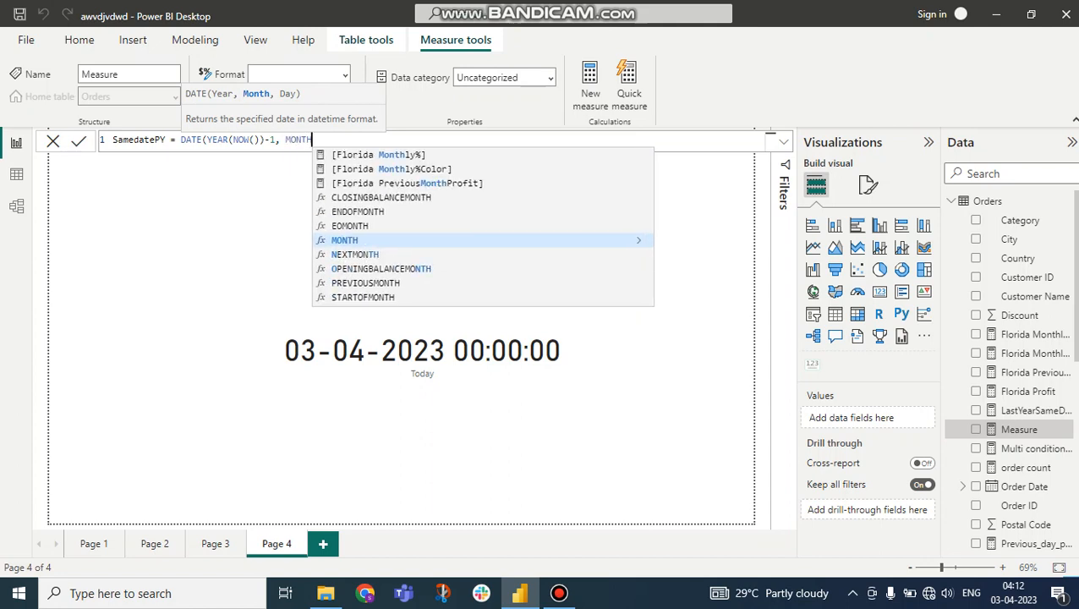
{"action": "type", "text": "(NO"}
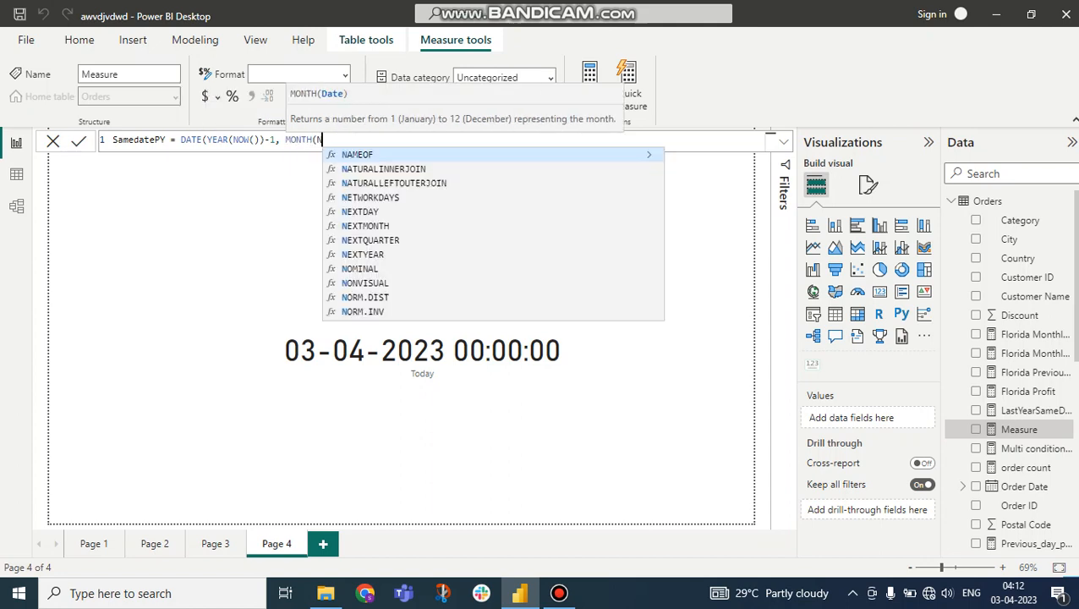
{"action": "type", "text": "W()"}
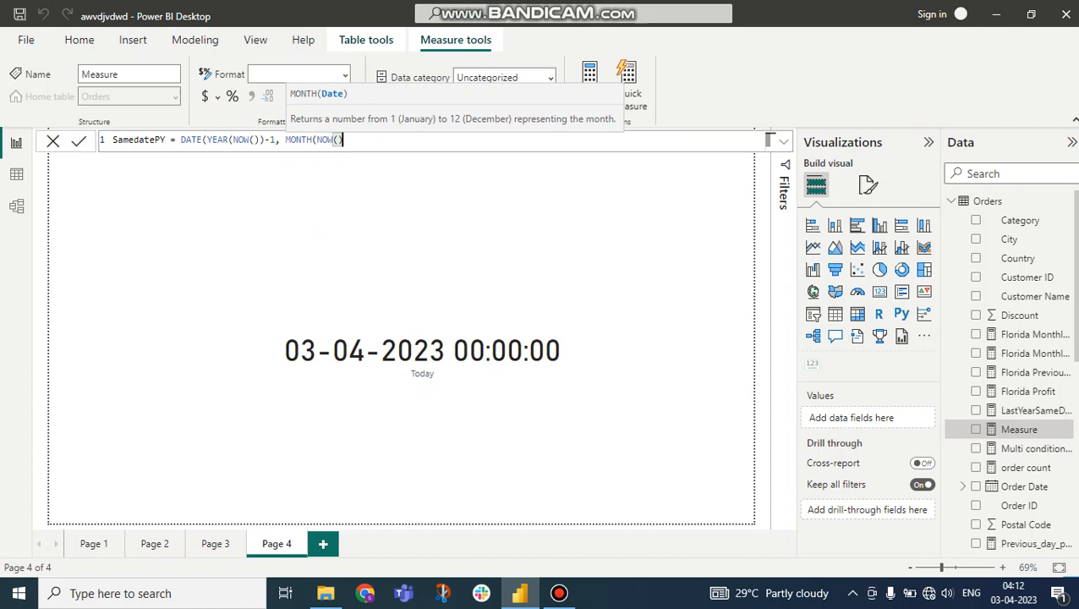
{"action": "type", "text": "),"}
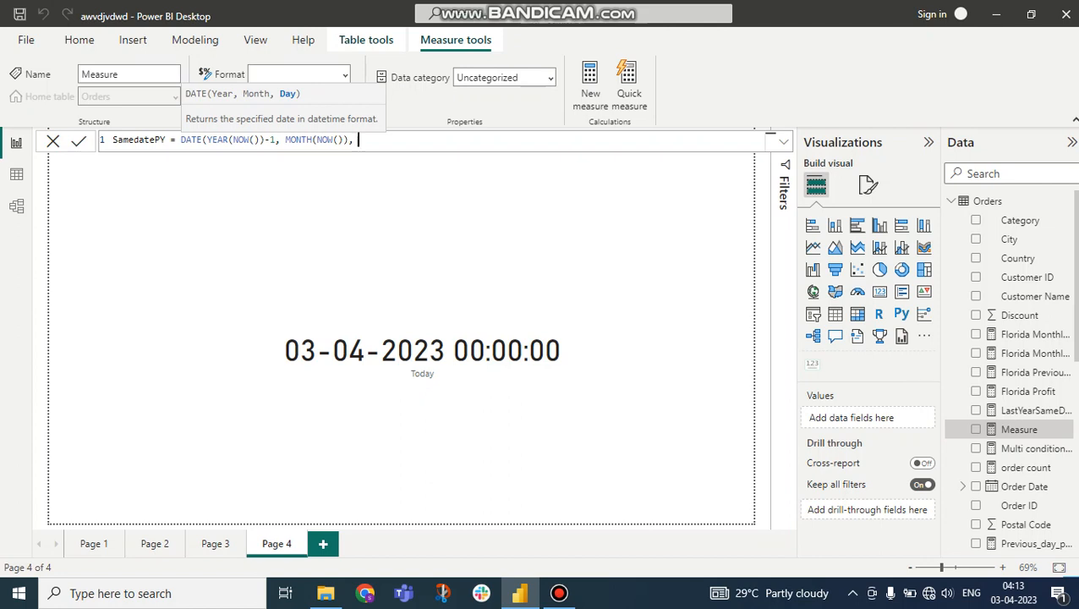
- Enter DAY(NOW()) as the day argument, close the DATE function and commit the SamedatePY measure
{"action": "type", "text": "DAY("}
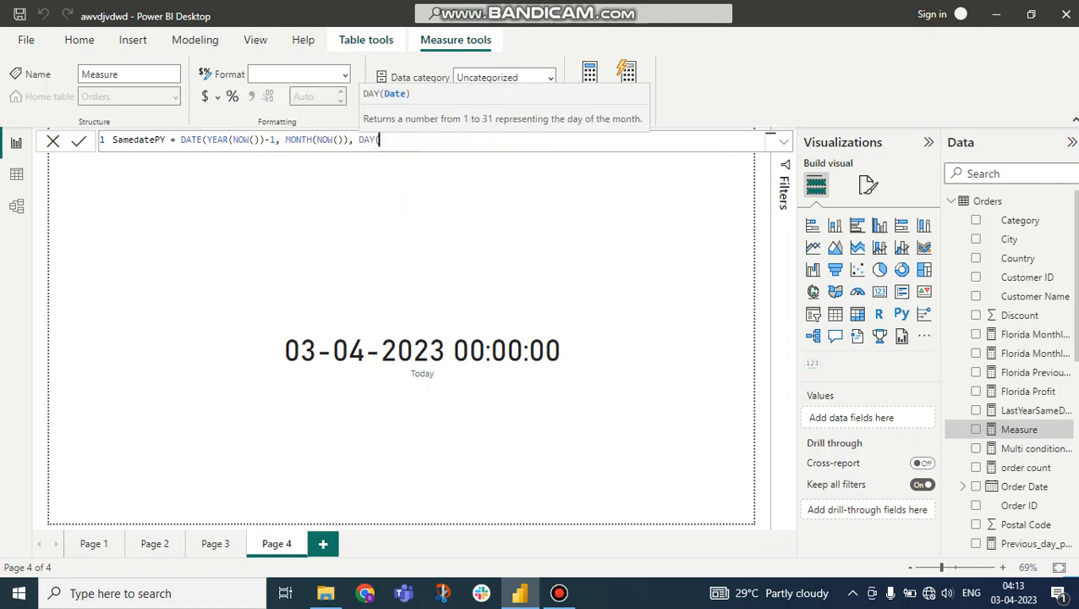
{"action": "type", "text": "NOW"}
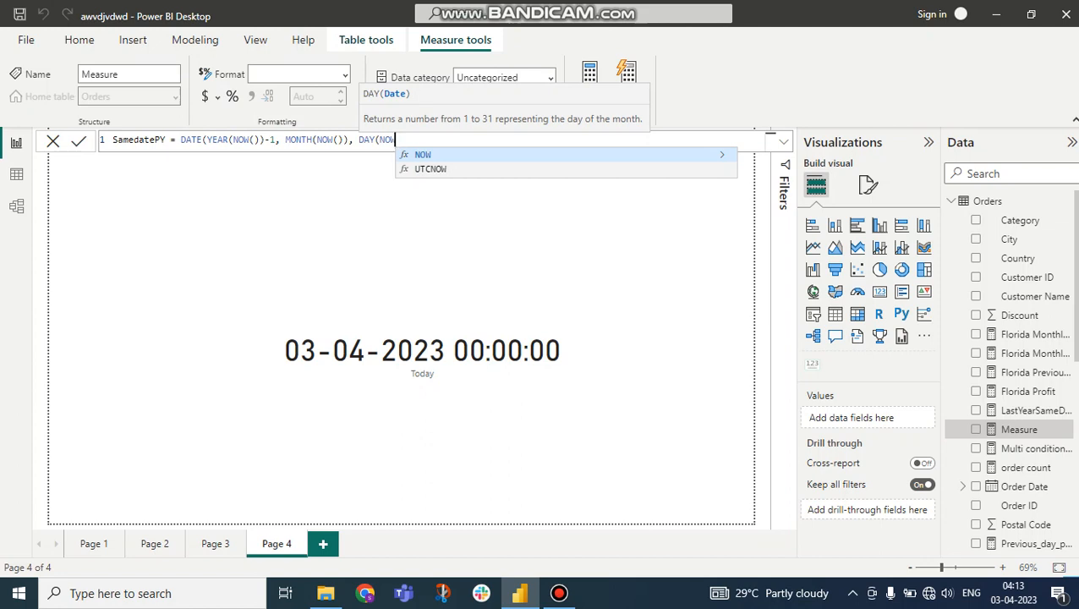
{"action": "type", "text": "()"}
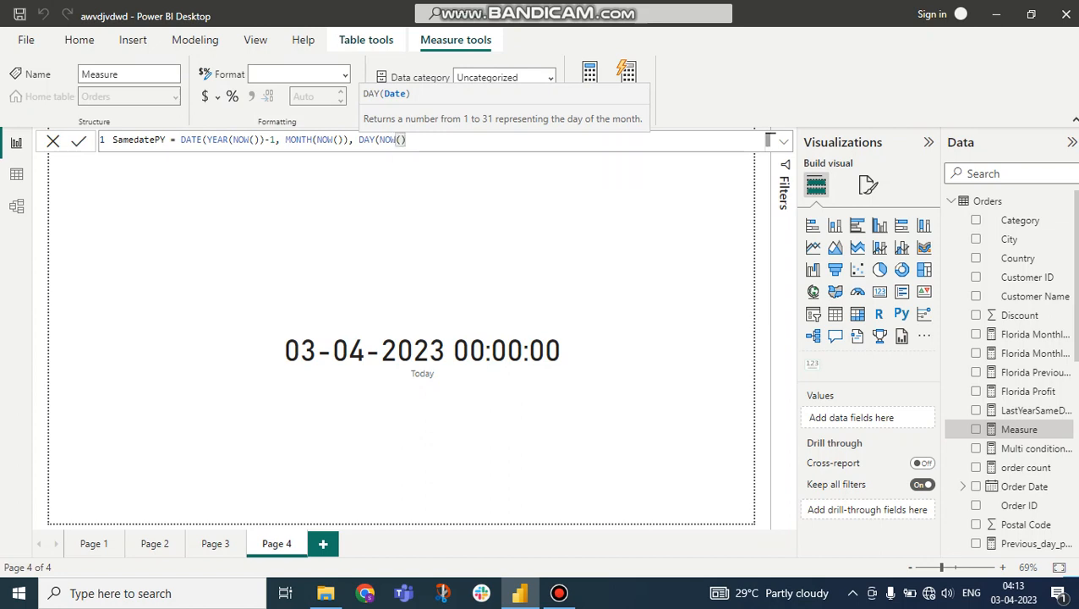
{"action": "type", "text": ")"}
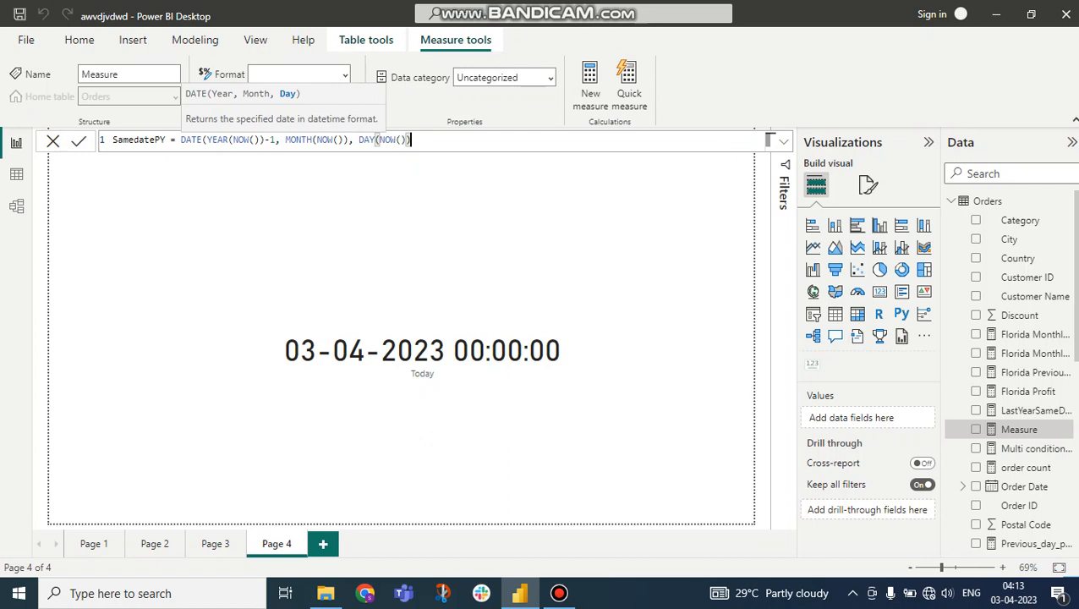
{"action": "type", "text": ")"}
{"action": "key", "text": "Return"}
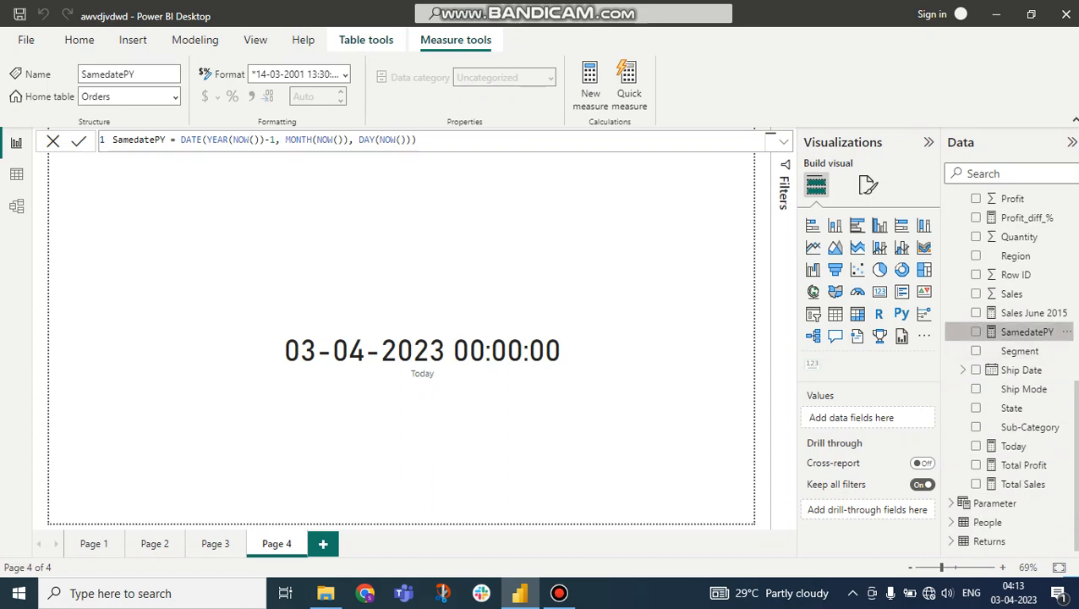
- Show the SamedatePY measure in a card visual above the Today card and widen it to match that card's width
{"action": "left_click", "coordinate": [976, 332]}
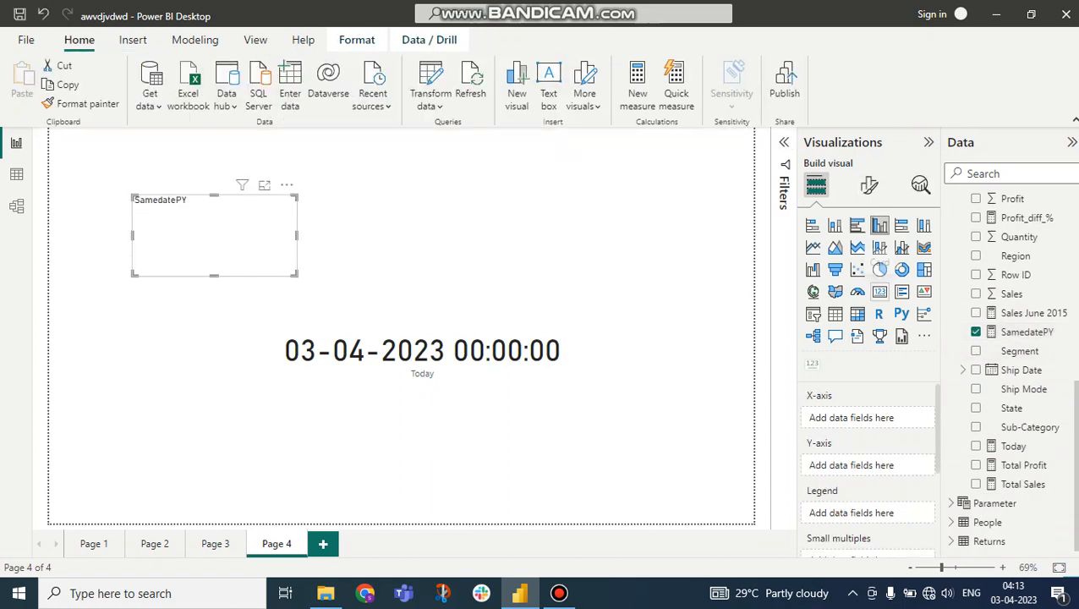
{"action": "left_click", "coordinate": [880, 291]}
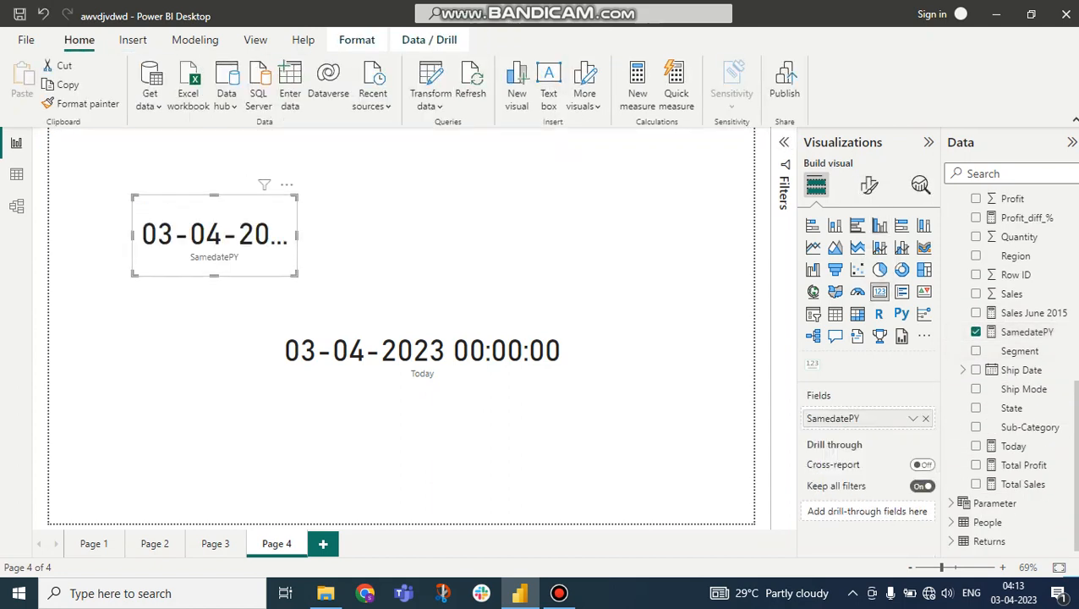
{"action": "left_click_drag", "start_coordinate": [298, 235], "coordinate": [713, 235]}
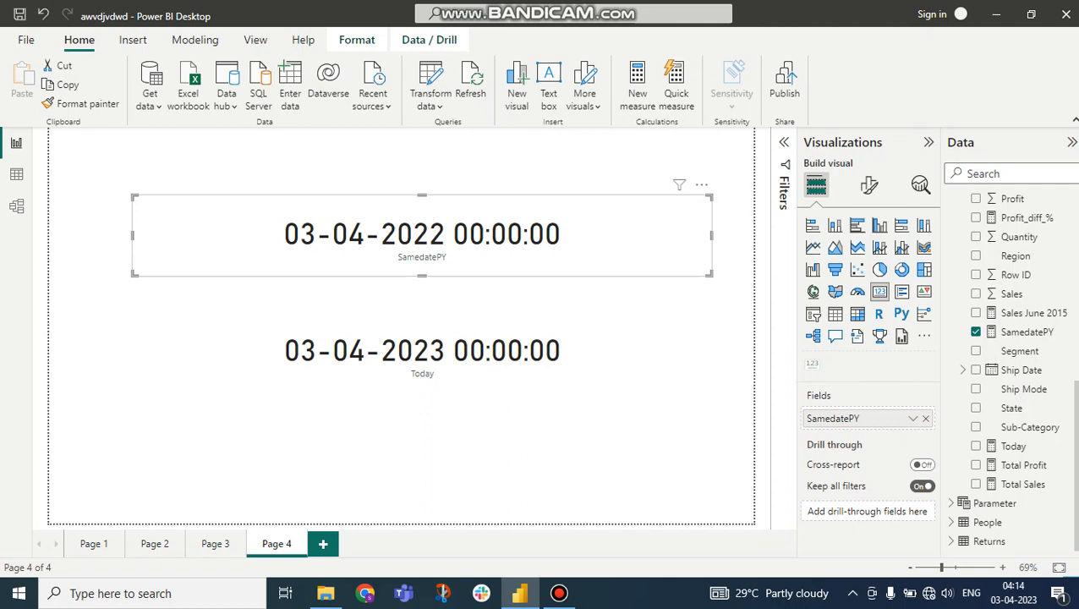
{"action": "key", "text": "Escape"}
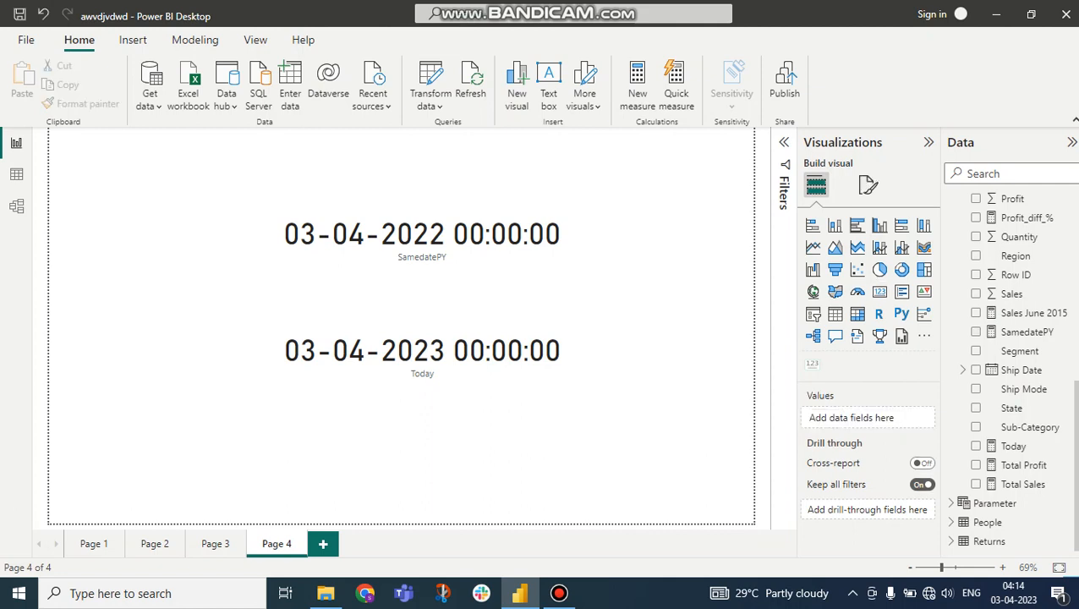